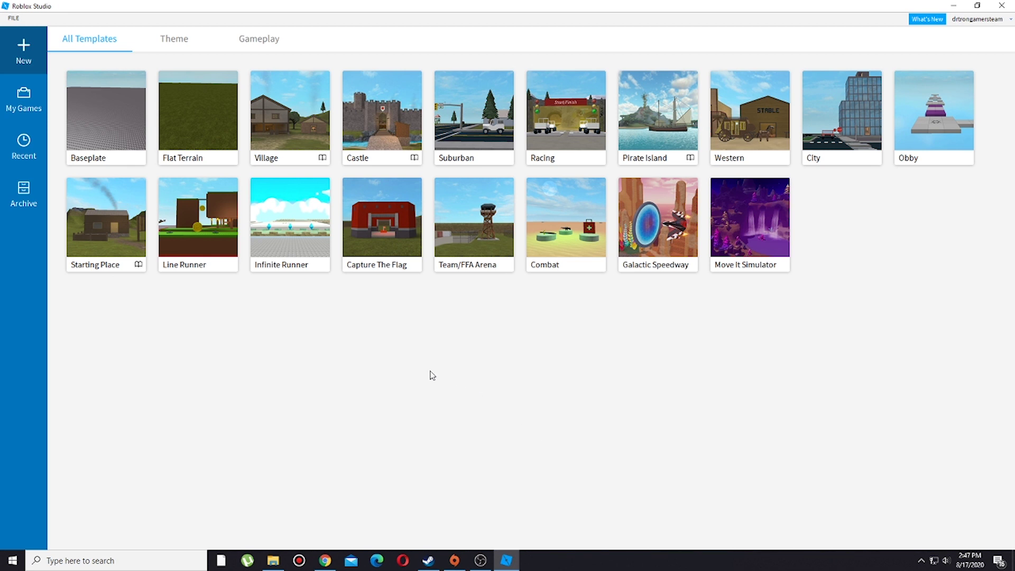
# - Open a new place from the Baseplate template and let it load
pyautogui.click(92, 119)
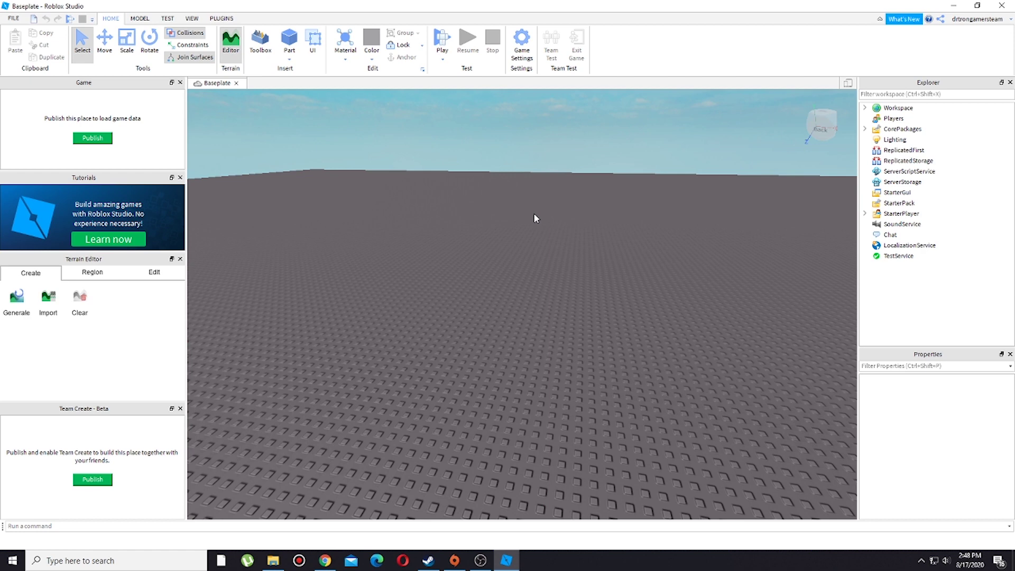
# - Publish the place as a new game named 'HYFSUHSF' with a placeholder description
pyautogui.click(98, 481)
pyautogui.click(333, 436)
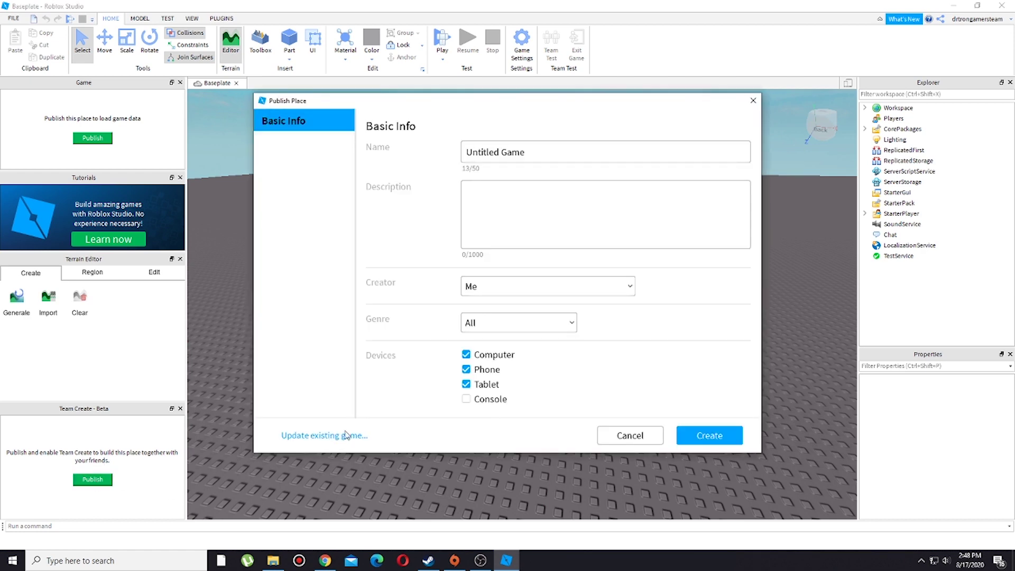
pyautogui.click(565, 152)
pyautogui.press('BackSpace')
pyautogui.press('BackSpace')
pyautogui.press('BackSpace')
pyautogui.press('BackSpace')
pyautogui.press('BackSpace')
pyautogui.press('BackSpace')
pyautogui.press('BackSpace')
pyautogui.press('BackSpace')
pyautogui.press('BackSpace')
pyautogui.press('BackSpace')
pyautogui.press('BackSpace')
pyautogui.press('BackSpace')
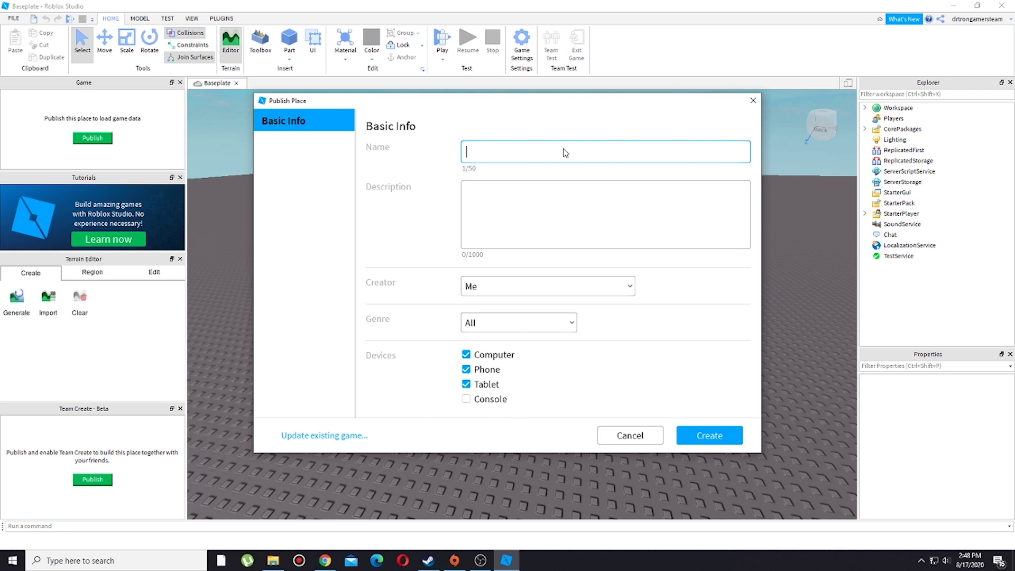
pyautogui.write('HYFSUHSF')
pyautogui.click(577, 197)
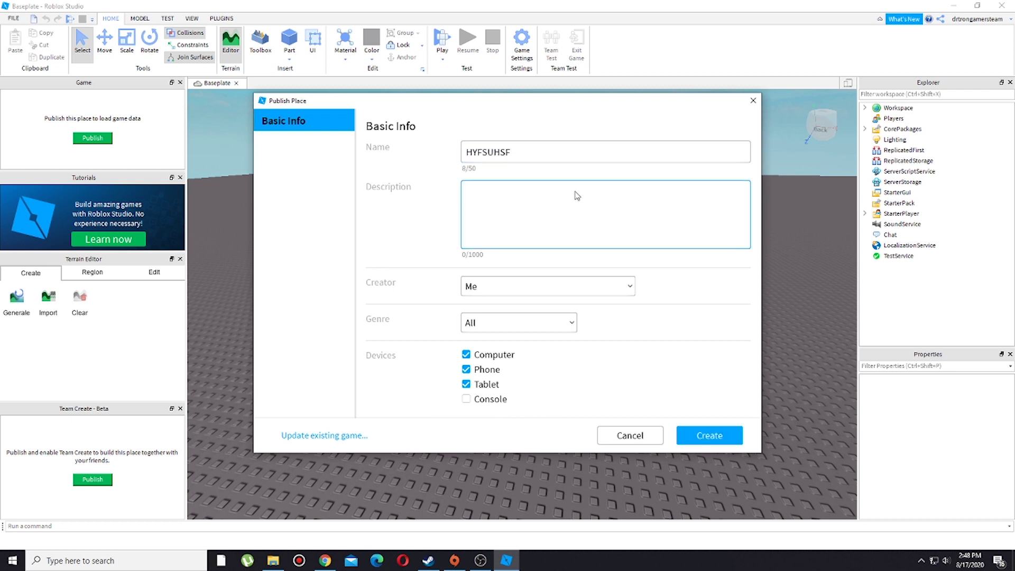
pyautogui.write('FSOJNFIJFDGUGSDOIKMSLKGSPKMGIKGSR')
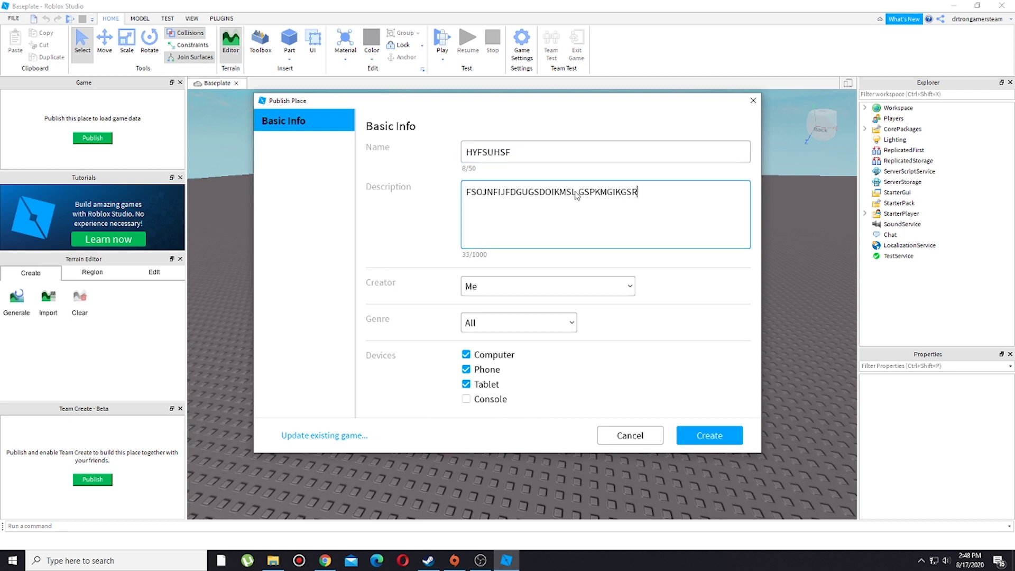
pyautogui.click(690, 445)
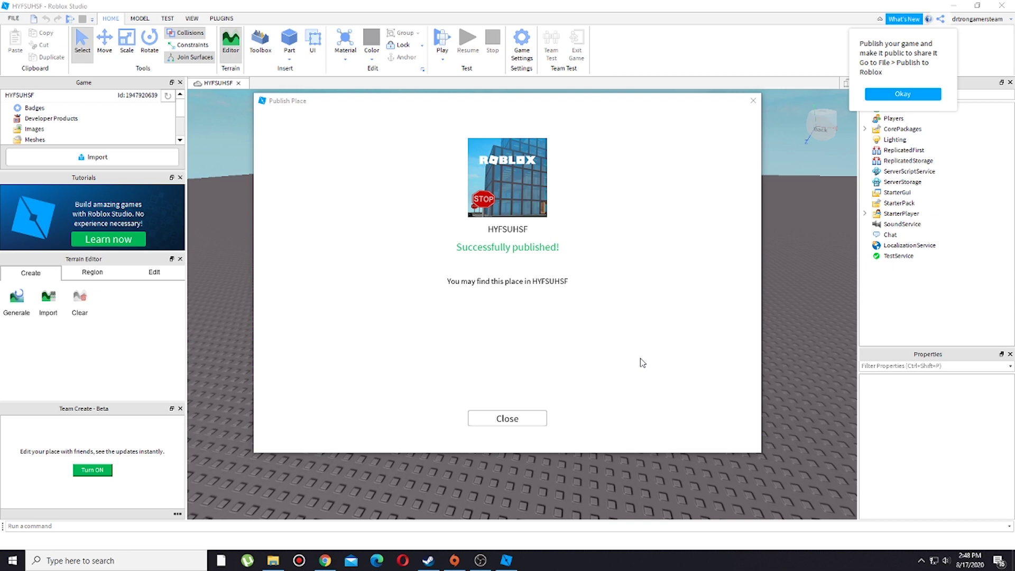
# - Dismiss the publish confirmation and turn Team Create on for HYFSUHSF
pyautogui.click(523, 419)
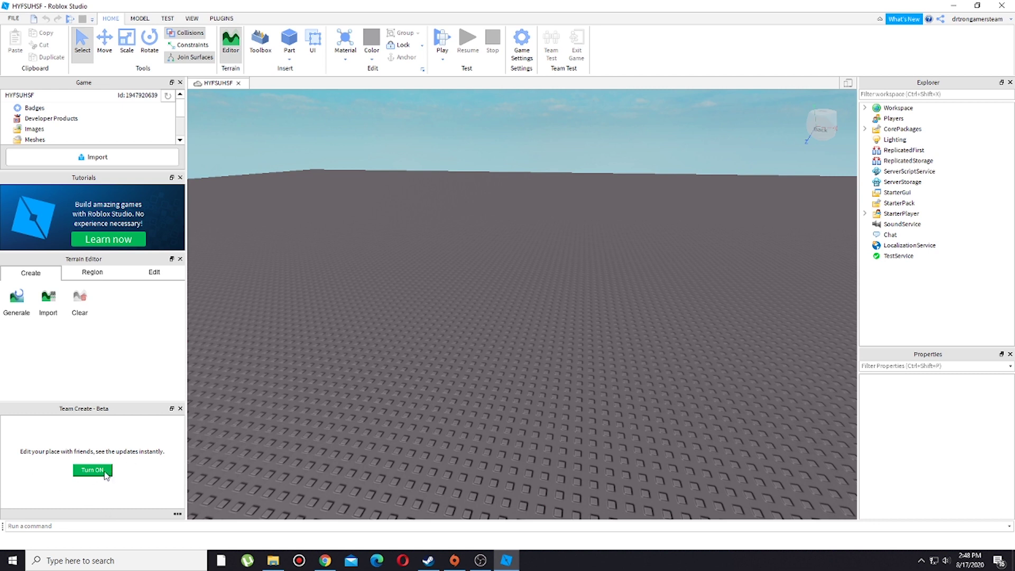
pyautogui.click(103, 471)
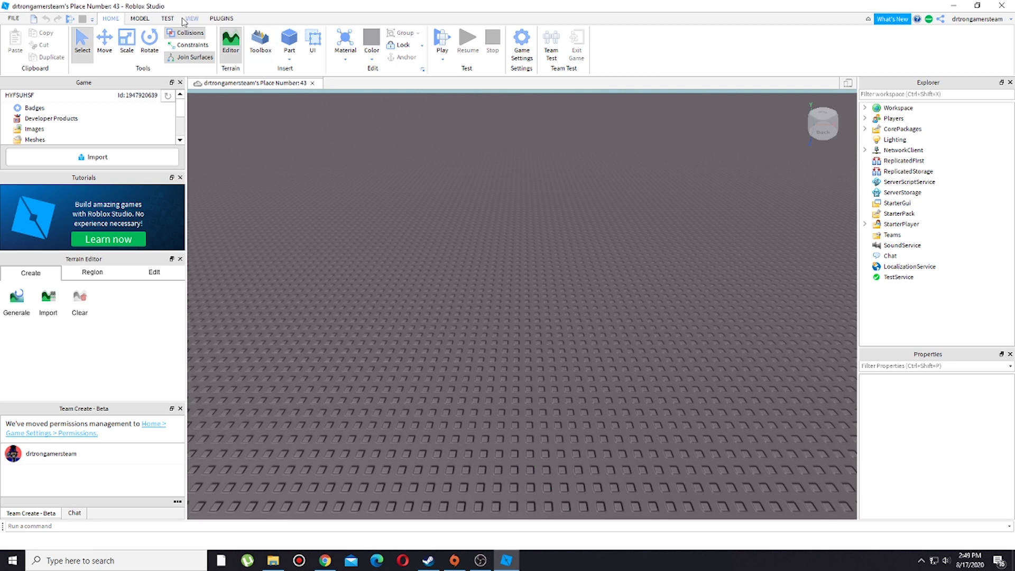
pyautogui.click(140, 18)
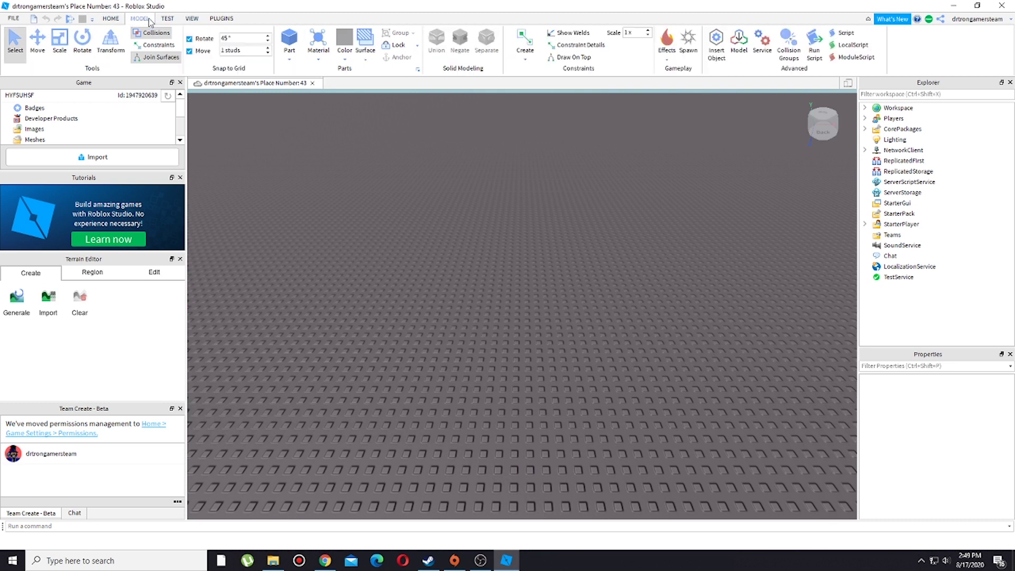
pyautogui.click(219, 19)
pyautogui.click(192, 18)
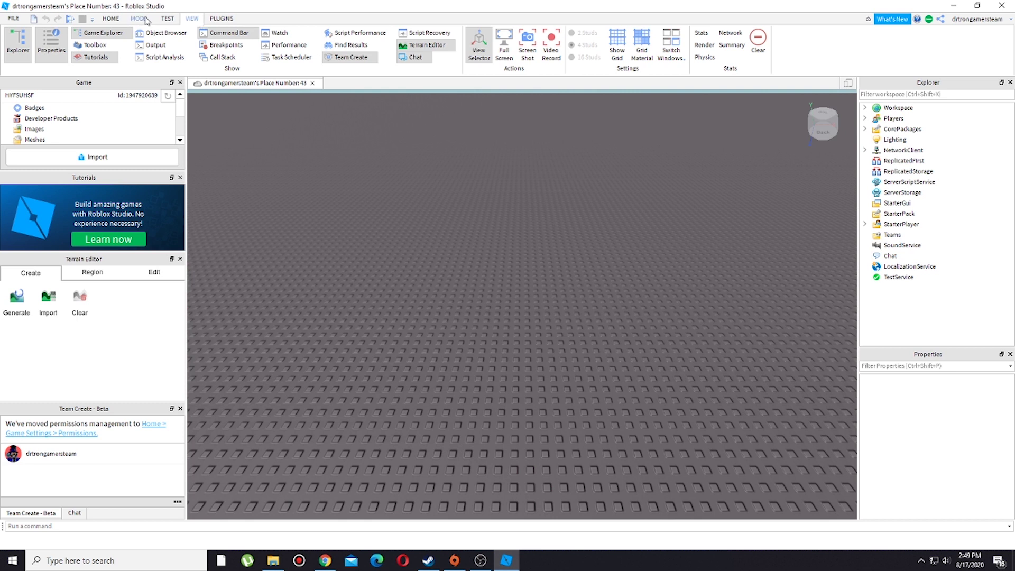
pyautogui.click(144, 19)
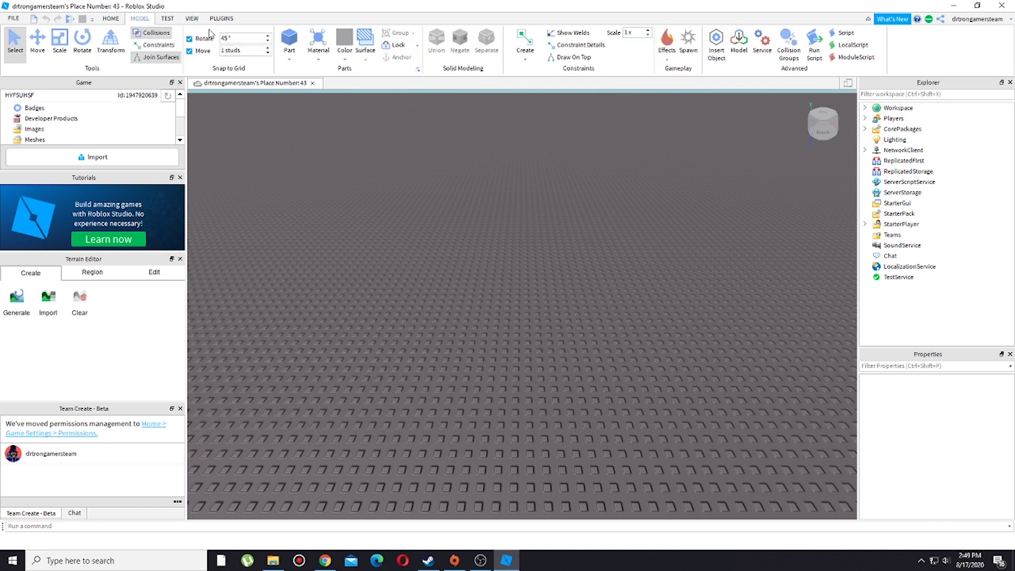
pyautogui.click(112, 18)
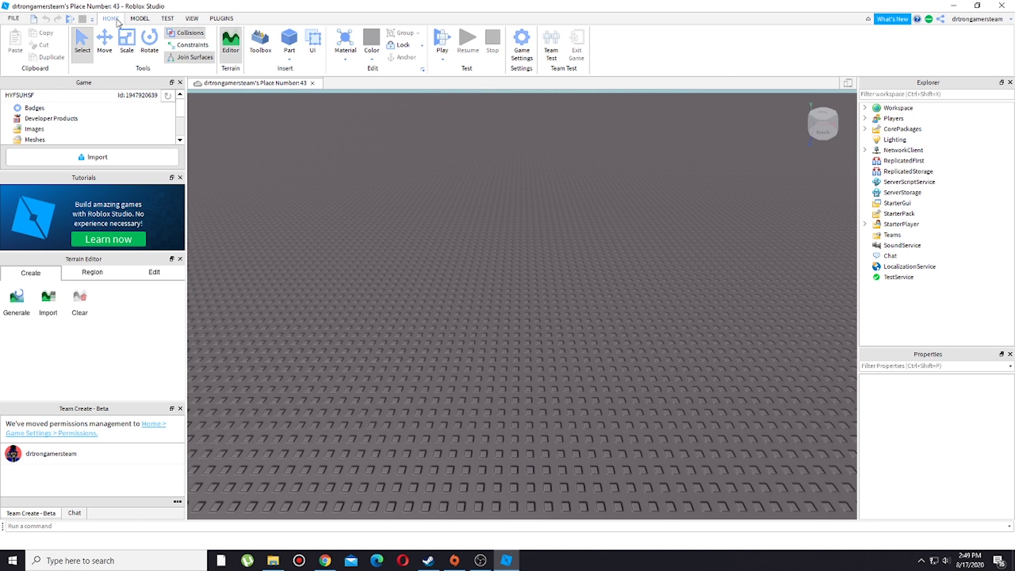
# - Open Game Settings to the Permissions page, ready to search a collaborator's username
pyautogui.click(521, 42)
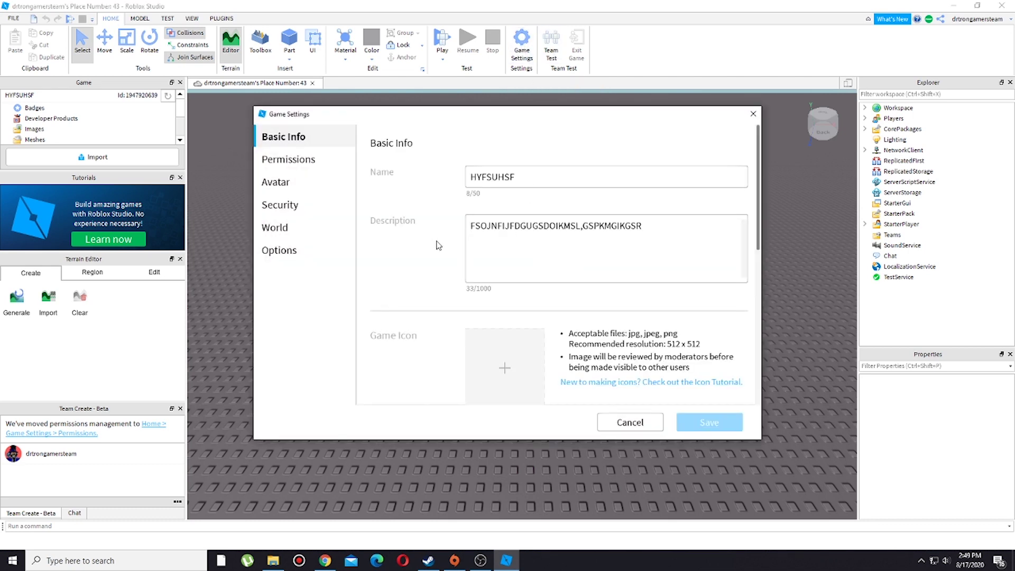
pyautogui.click(610, 176)
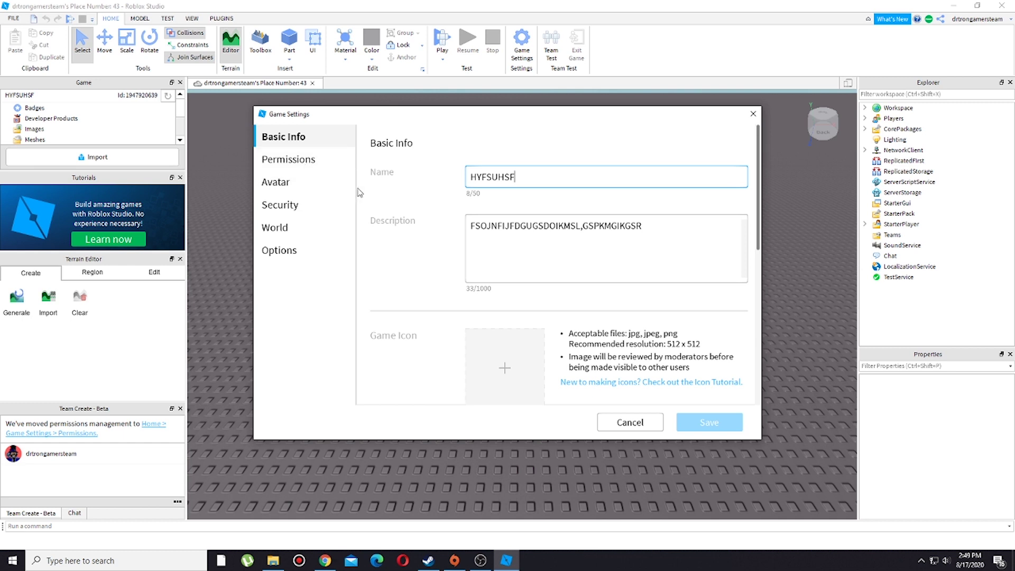
pyautogui.click(326, 167)
pyautogui.scroll(-2, 627, 287)
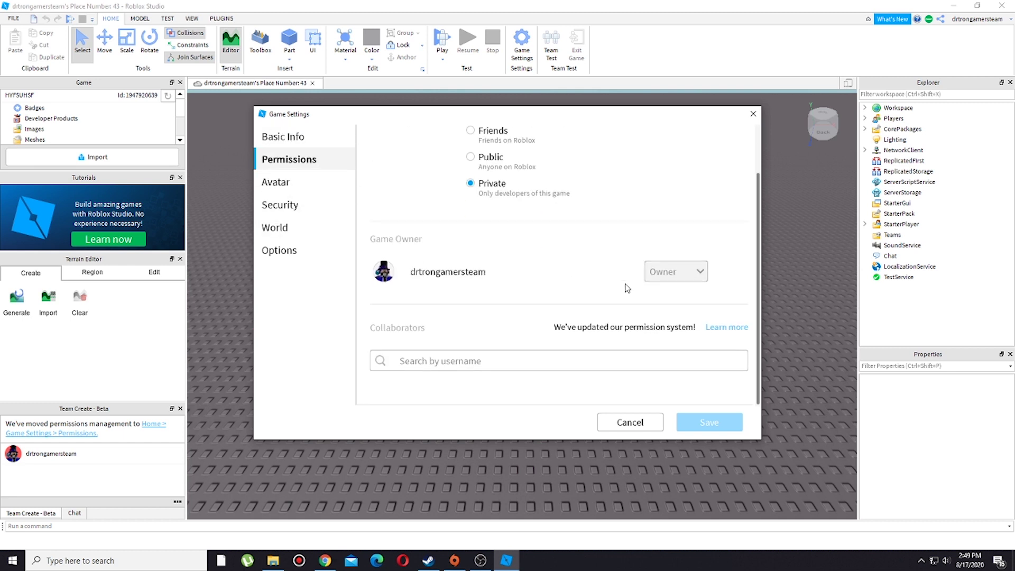
pyautogui.click(436, 351)
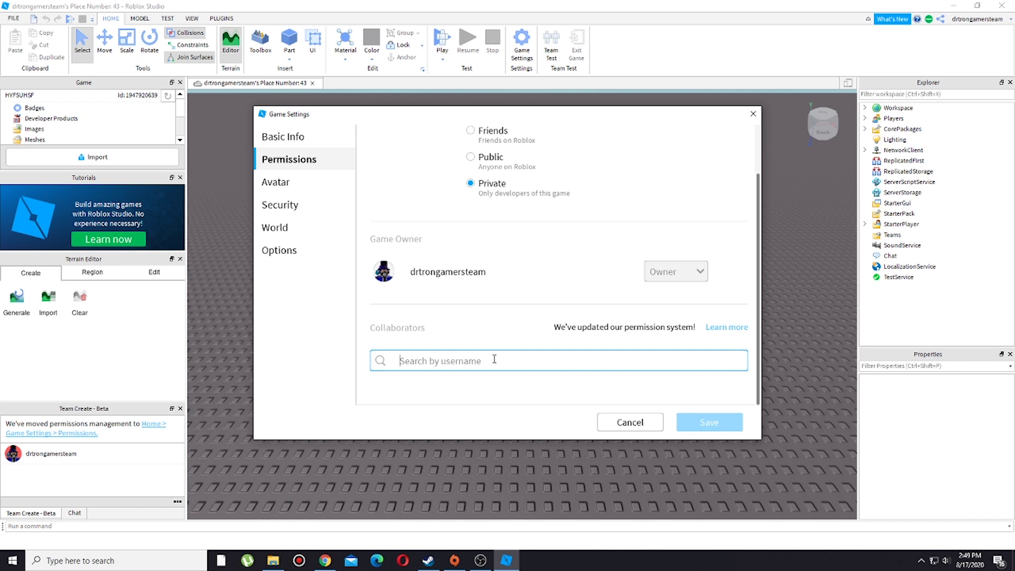
# - Search the collaborator's username and add the found user to the game's permissions
pyautogui.write('POK')
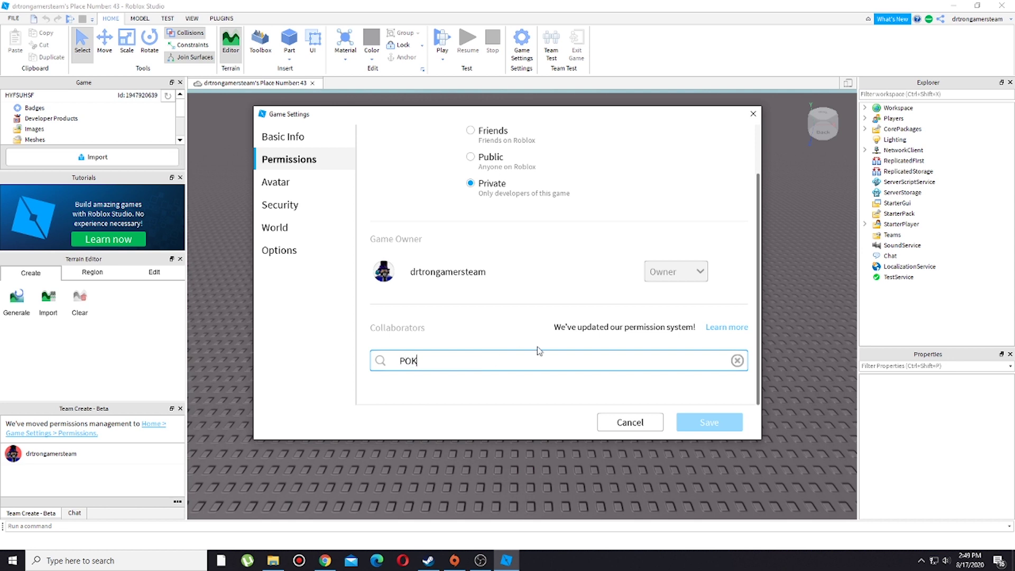
pyautogui.write('EMASTER121512')
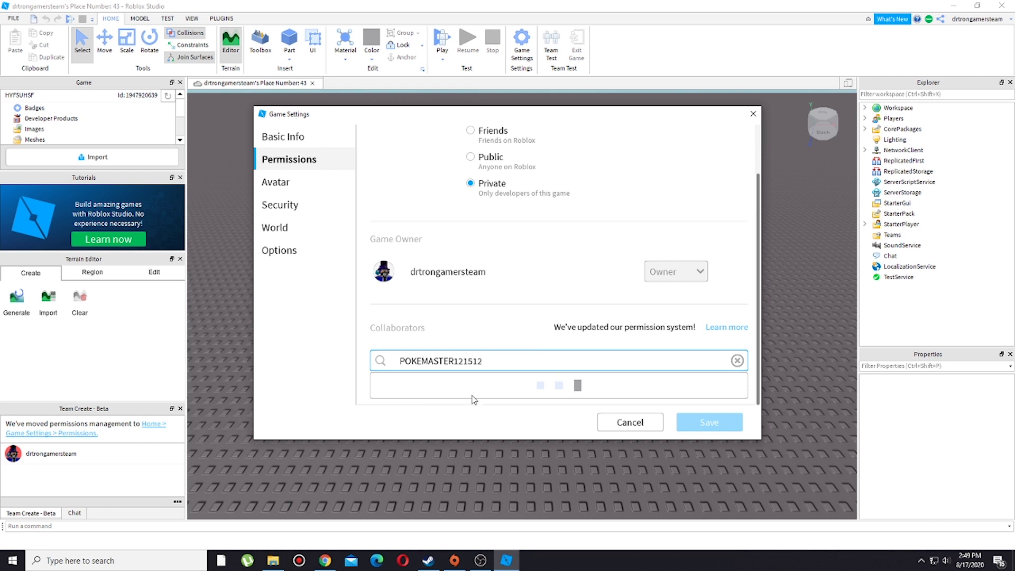
pyautogui.click(543, 396)
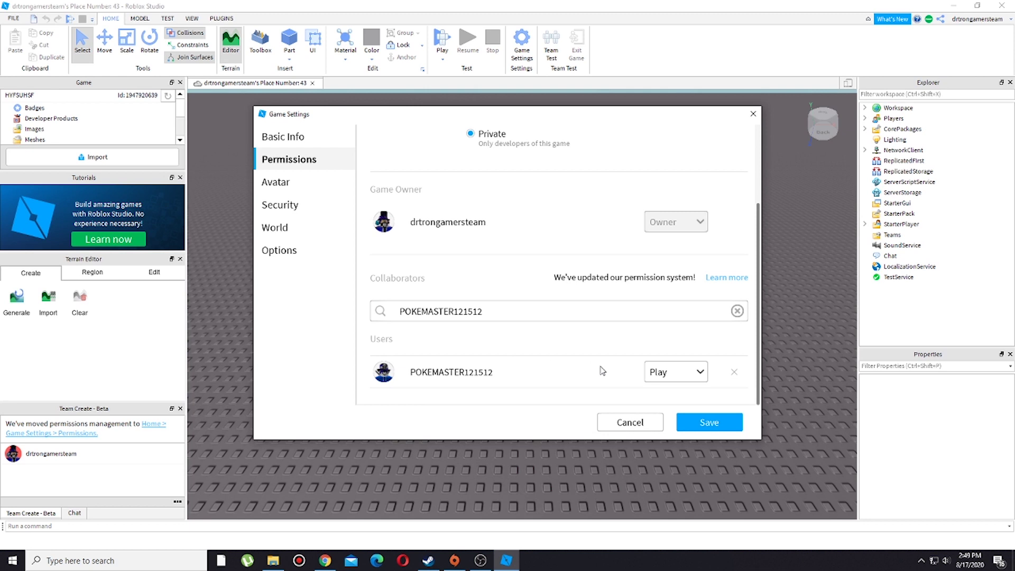
pyautogui.scroll(3, 601, 370)
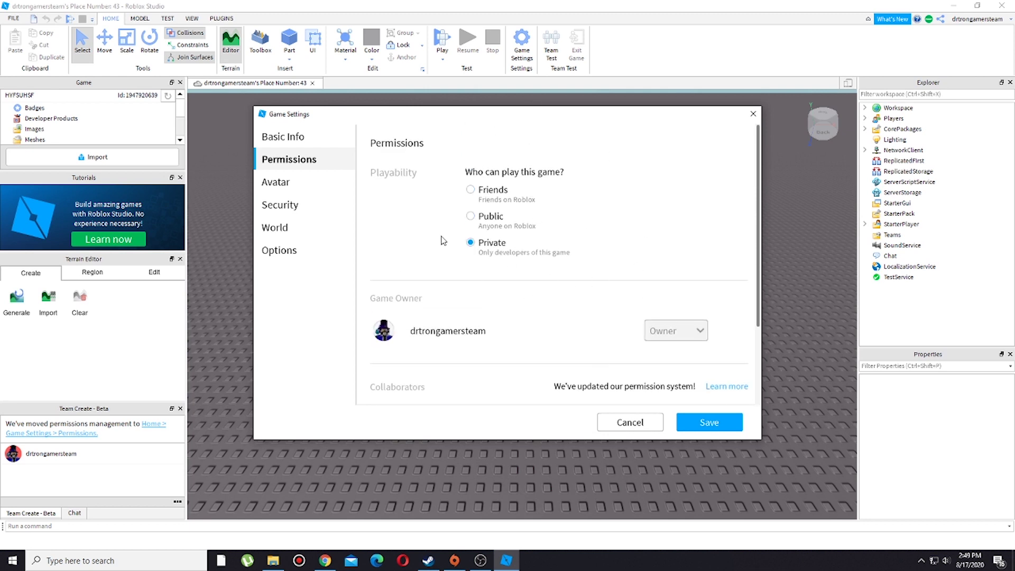
pyautogui.scroll(-3, 496, 248)
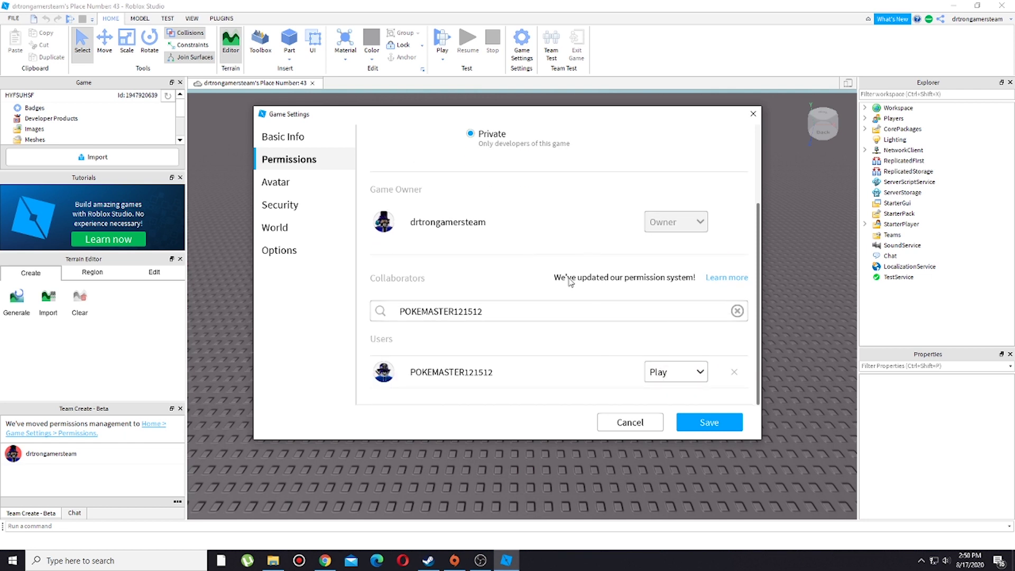
pyautogui.scroll(3, 498, 251)
pyautogui.scroll(-3, 529, 296)
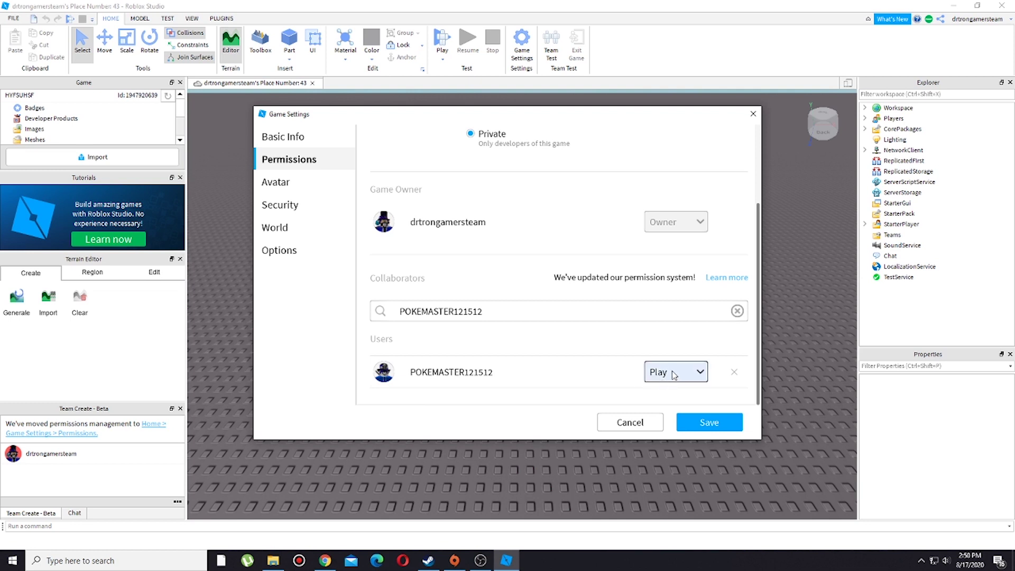
# - Change the collaborator's permission from Play to Edit and save the settings
pyautogui.click(682, 374)
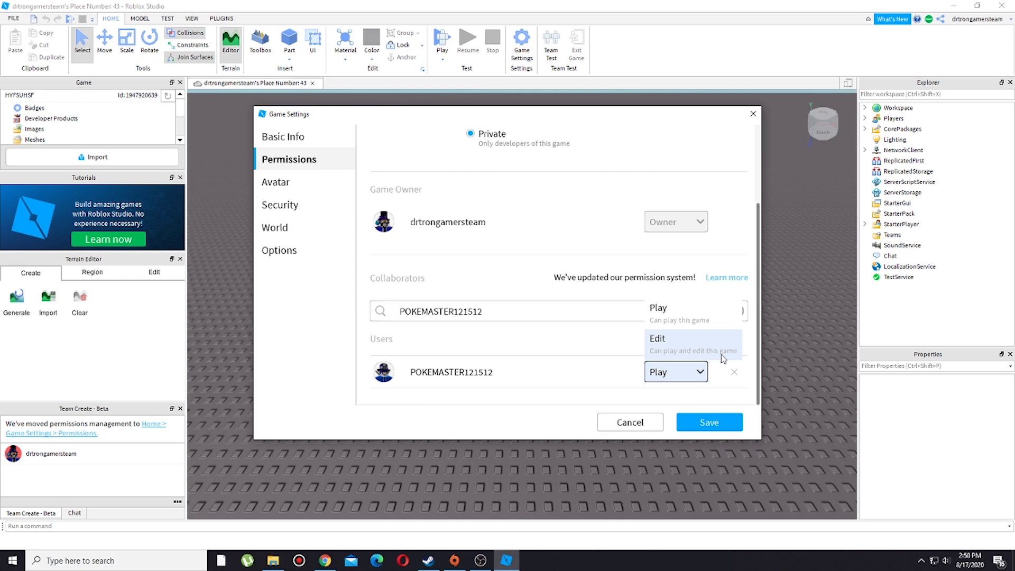
pyautogui.click(674, 351)
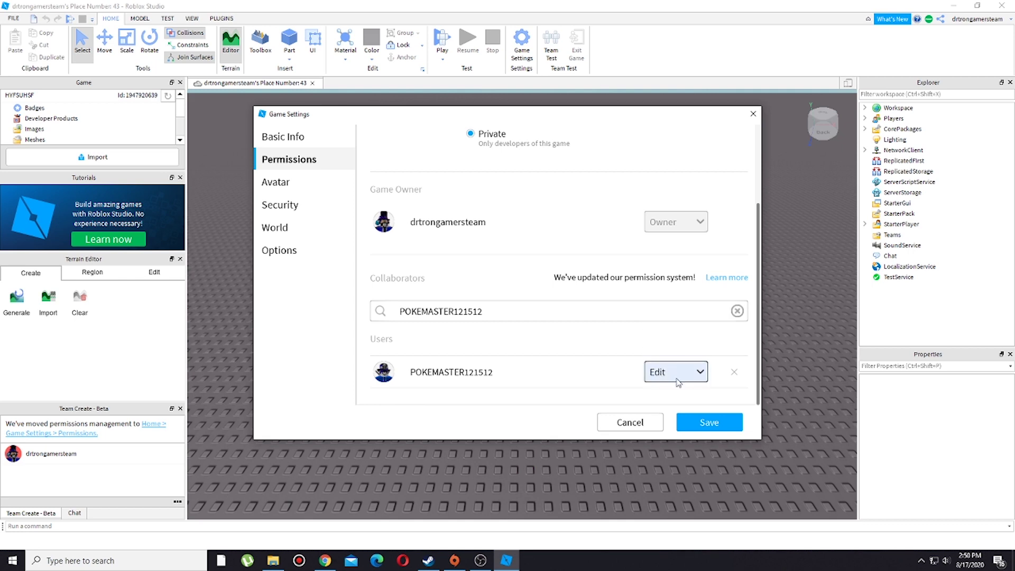
pyautogui.click(711, 423)
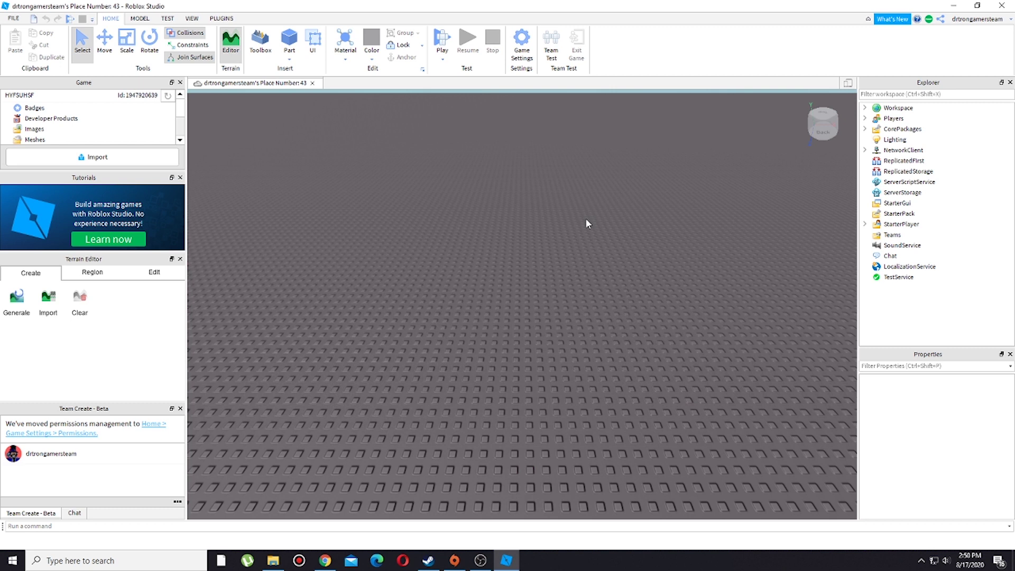